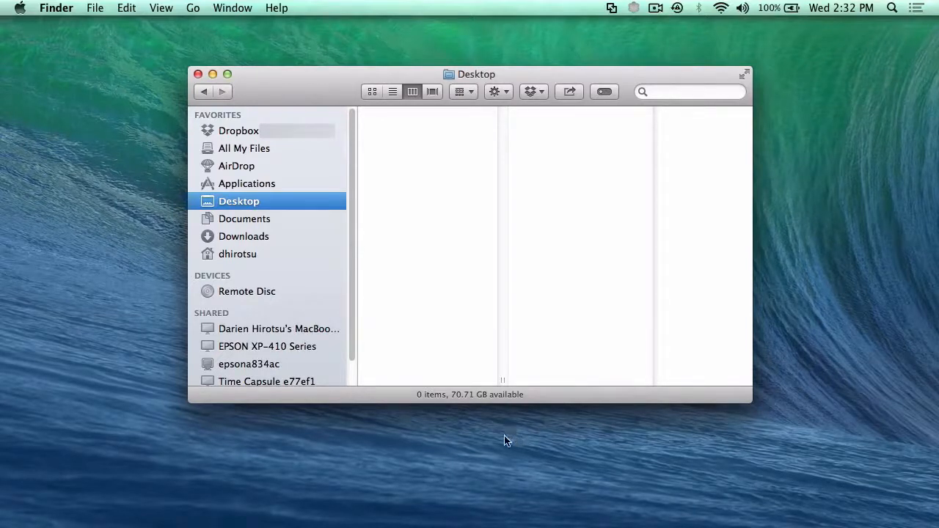
Step: Check the Mac's processor and memory in About This Mac, and the Virtualization setting in the BIOS image
{"action": "left_click", "coordinate": [21, 9]}
{"action": "left_click", "coordinate": [41, 28]}
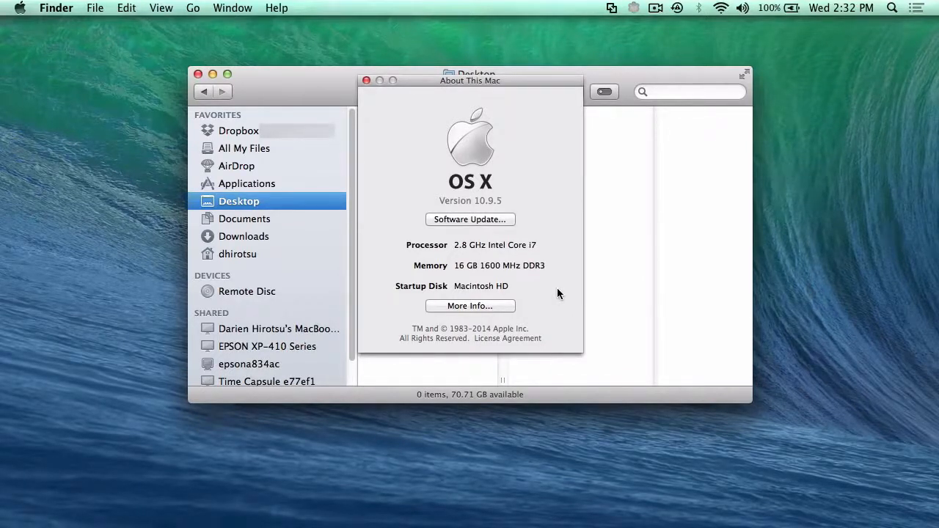
{"action": "left_click", "coordinate": [366, 80]}
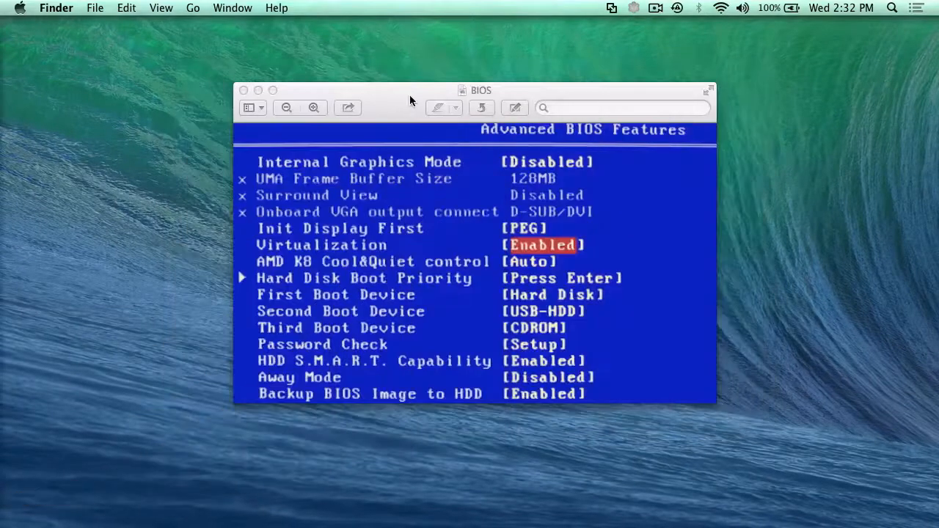
{"action": "left_click", "coordinate": [410, 94]}
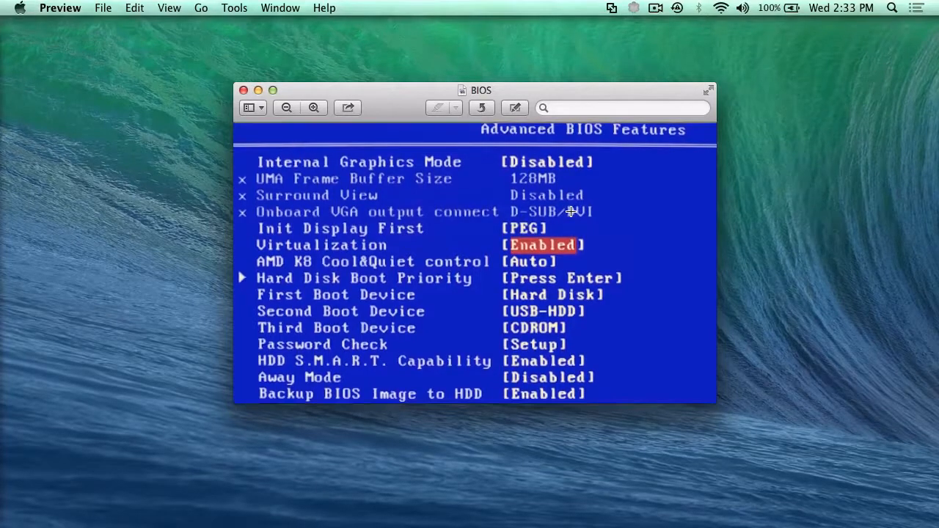
Step: Switch to Chrome and highlight the VirtualBox 4.3.22 Oracle VM VirtualBox Extension Pack entry on the VirtualBox downloads page
{"action": "key", "text": "ctrl+Right"}
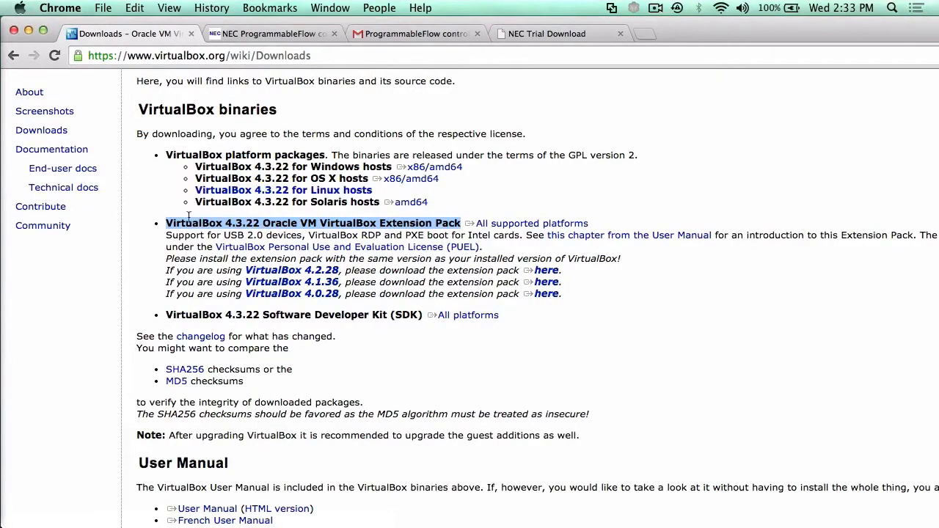
{"action": "left_click", "coordinate": [167, 223]}
{"action": "left_click_drag", "start_coordinate": [167, 223], "coordinate": [462, 224]}
Step: Review the NEC ProgrammableFlow controller trial version v6 request form, including its required fields and license agreement
{"action": "left_click", "coordinate": [280, 33]}
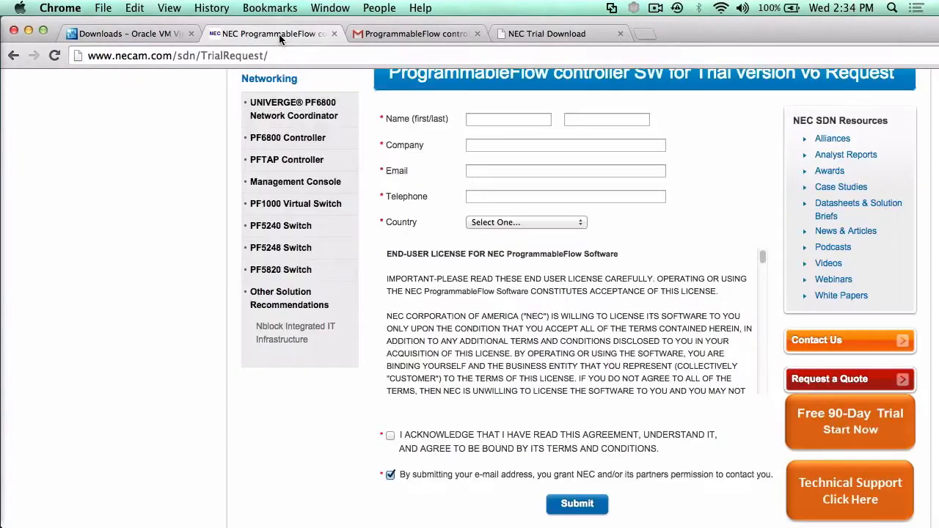
{"action": "scroll", "coordinate": [157, 140], "scroll_direction": "up", "scroll_amount": 1}
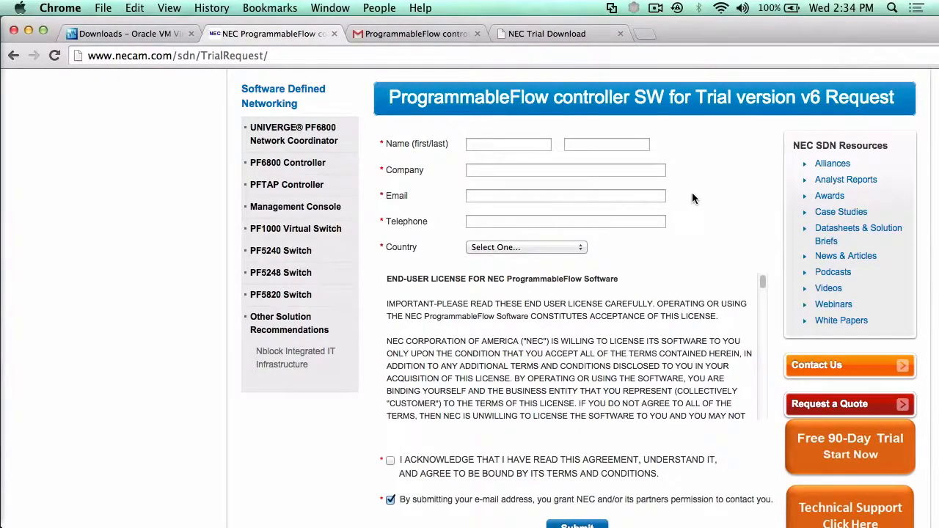
{"action": "scroll", "coordinate": [693, 192], "scroll_direction": "down", "scroll_amount": 1}
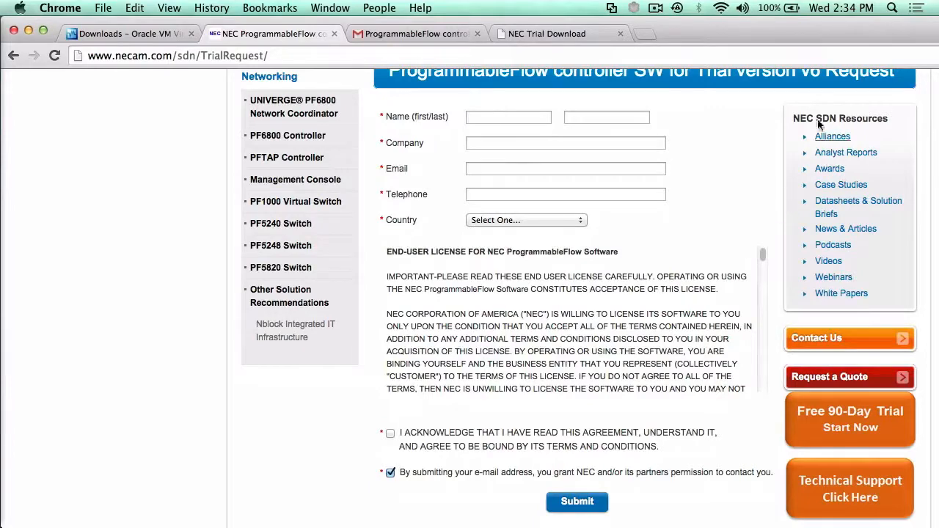
Step: Bring up the trial approval e-mail and download its TrialLicense.txt attachment
{"action": "left_click_drag", "start_coordinate": [759, 33], "coordinate": [760, 71]}
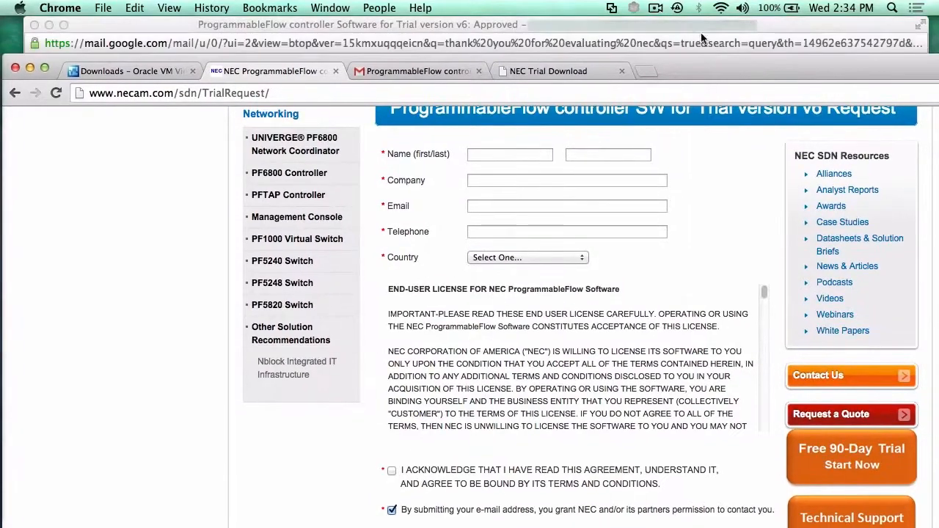
{"action": "left_click", "coordinate": [692, 26]}
{"action": "left_click_drag", "start_coordinate": [682, 25], "coordinate": [664, 25]}
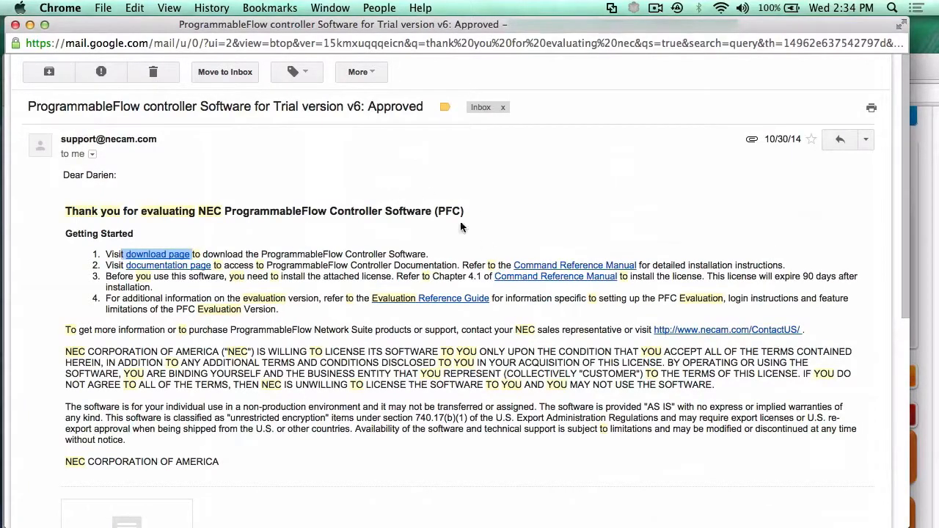
{"action": "scroll", "coordinate": [253, 355], "scroll_direction": "down", "scroll_amount": 3}
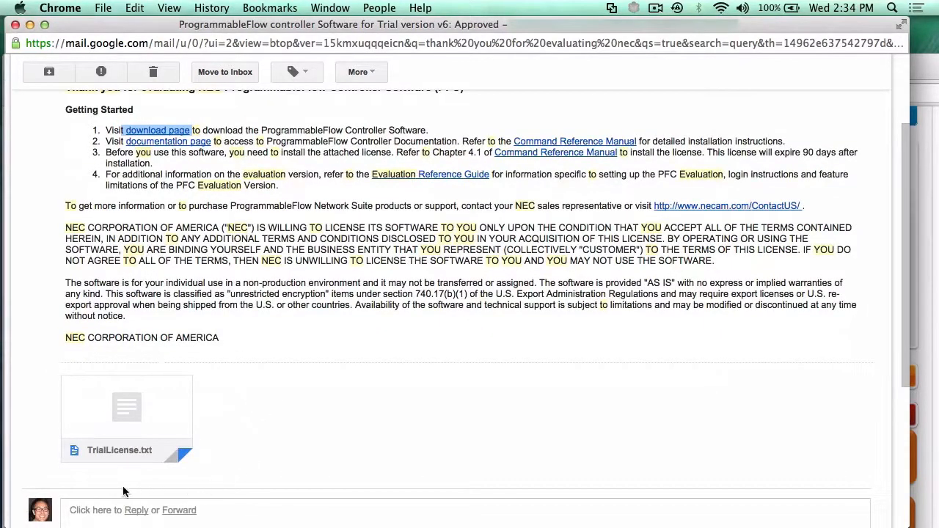
{"action": "left_click", "coordinate": [98, 443]}
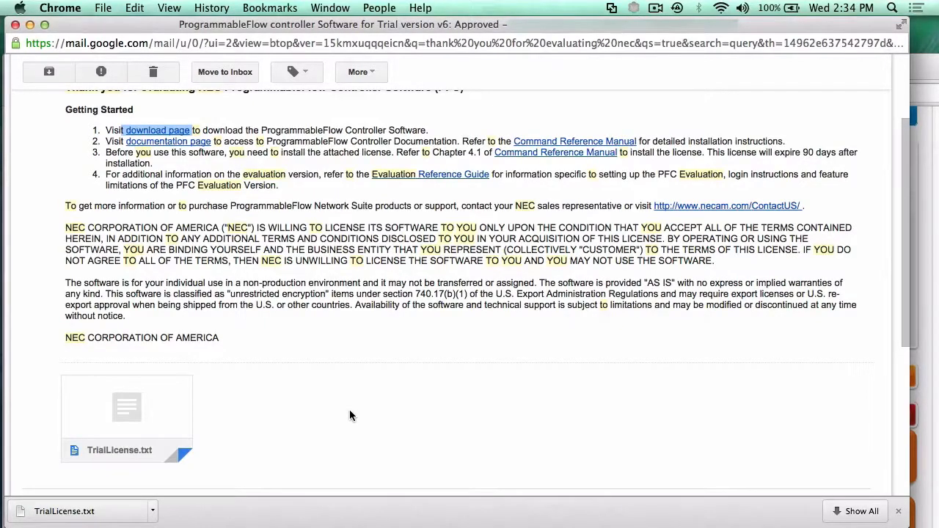
{"action": "scroll", "coordinate": [349, 416], "scroll_direction": "up", "scroll_amount": 2}
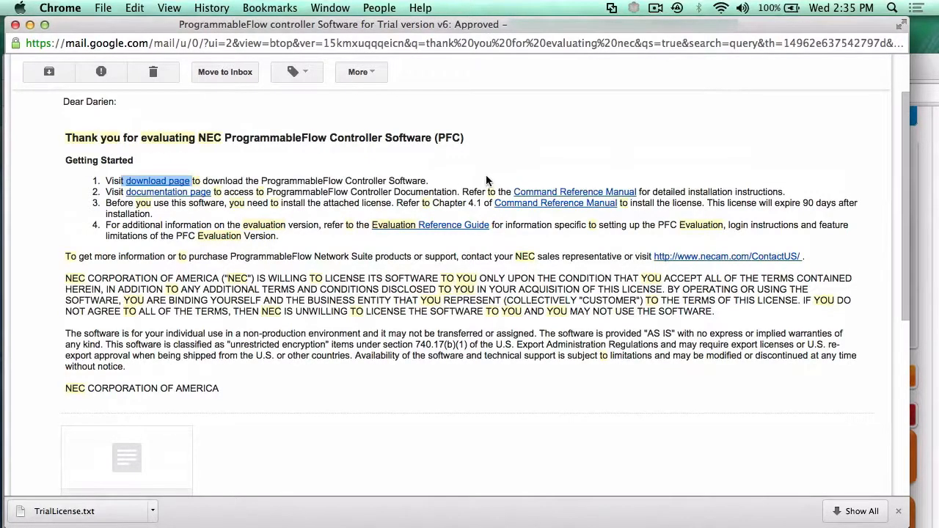
Step: Show the NEC Trial Download page and highlight the description of the PFC virtual appliance for VMware
{"action": "left_click", "coordinate": [923, 80]}
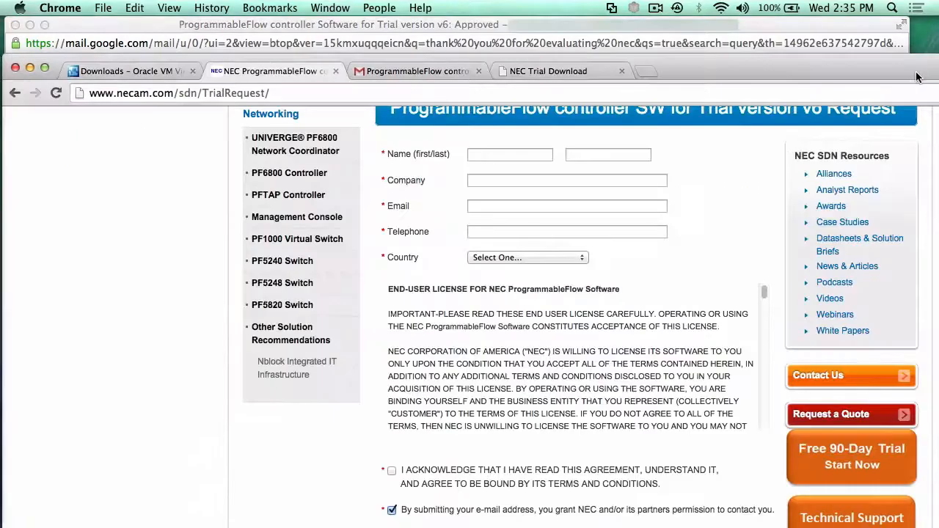
{"action": "scroll", "coordinate": [807, 74], "scroll_direction": "down", "scroll_amount": 1}
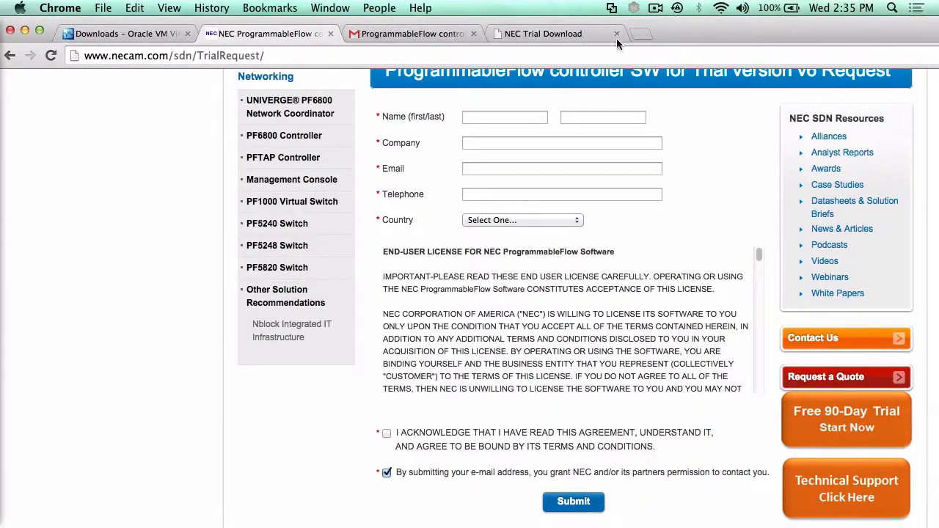
{"action": "left_click", "coordinate": [587, 34]}
{"action": "left_click", "coordinate": [595, 140]}
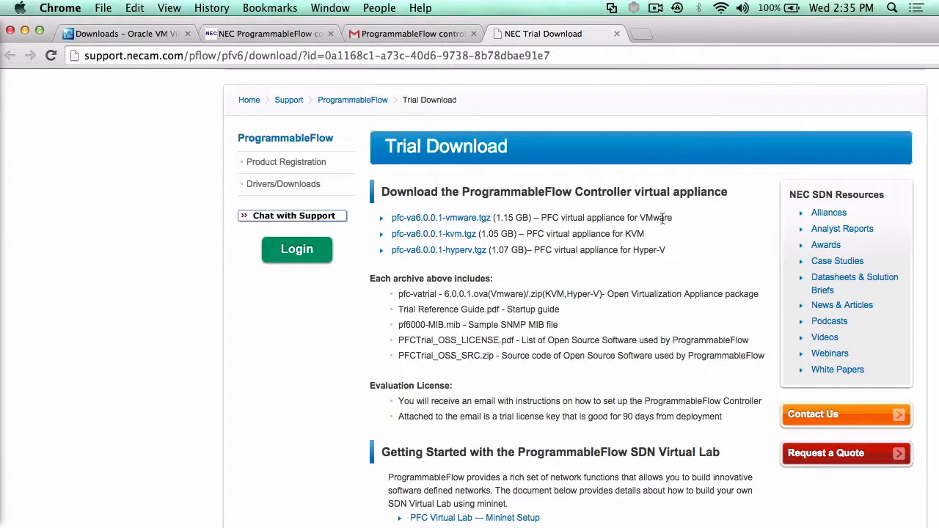
{"action": "left_click_drag", "start_coordinate": [673, 218], "coordinate": [544, 217]}
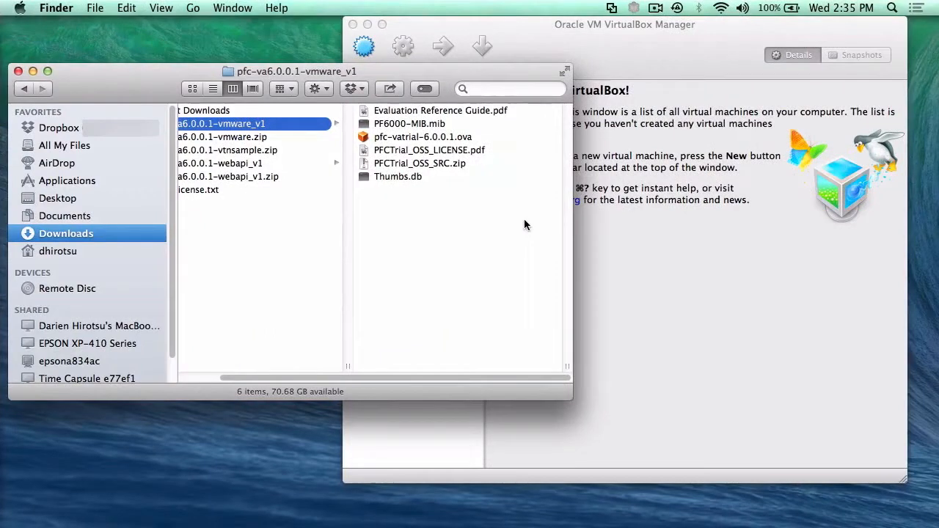
Step: In Finder, locate and select pfc-vatrial-6.0.0.1.ova inside the downloaded pfc-va6.0.0.1-vmware_v1 folder
{"action": "scroll", "coordinate": [524, 224], "scroll_direction": "left", "scroll_amount": 3}
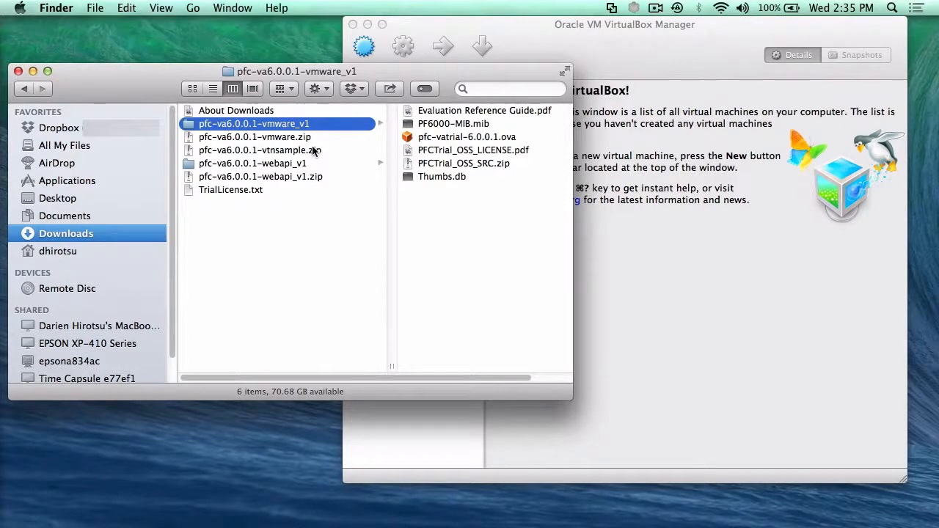
{"action": "left_click", "coordinate": [224, 126]}
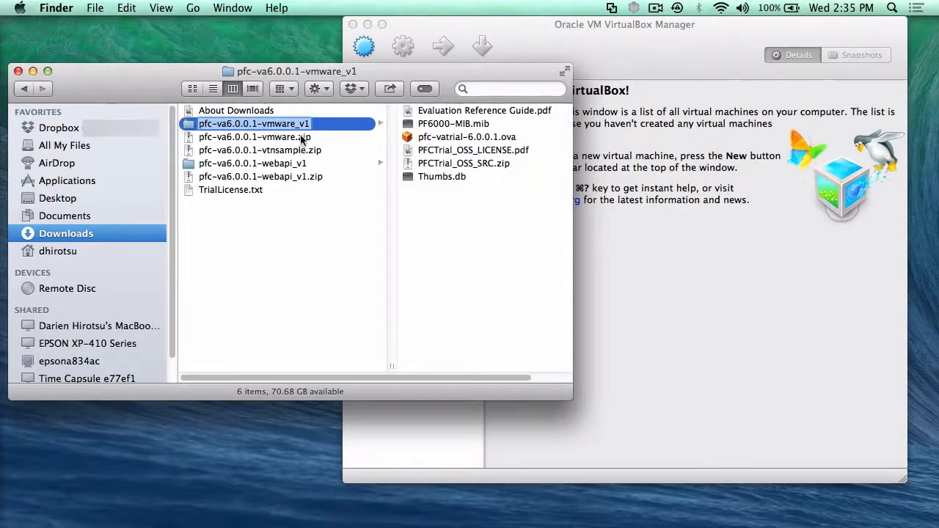
{"action": "left_click", "coordinate": [472, 138]}
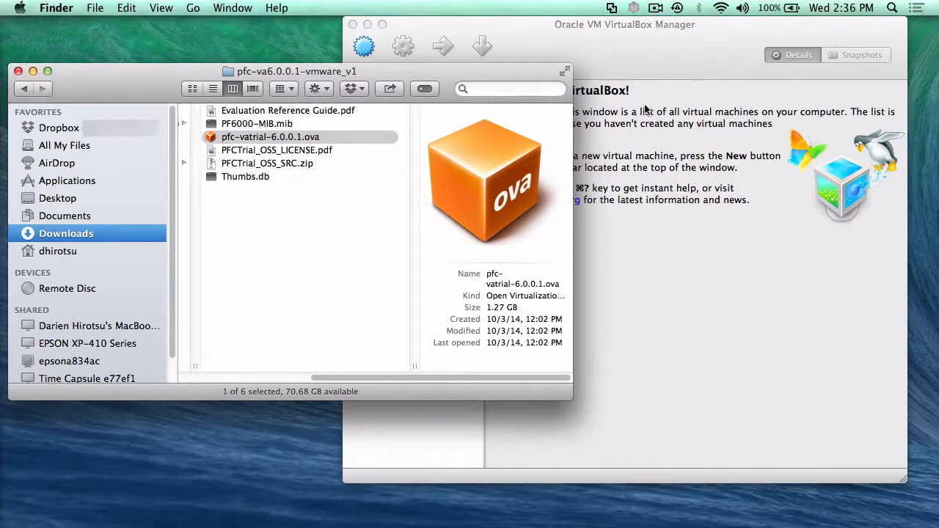
Step: Switch to VirtualBox and import pfc-vatrial-6.0.0.1.ova from Downloads' pfc-va6.0.0.1-vmware_v1 folder, reinitializing the MAC address of all network cards
{"action": "left_click", "coordinate": [677, 65]}
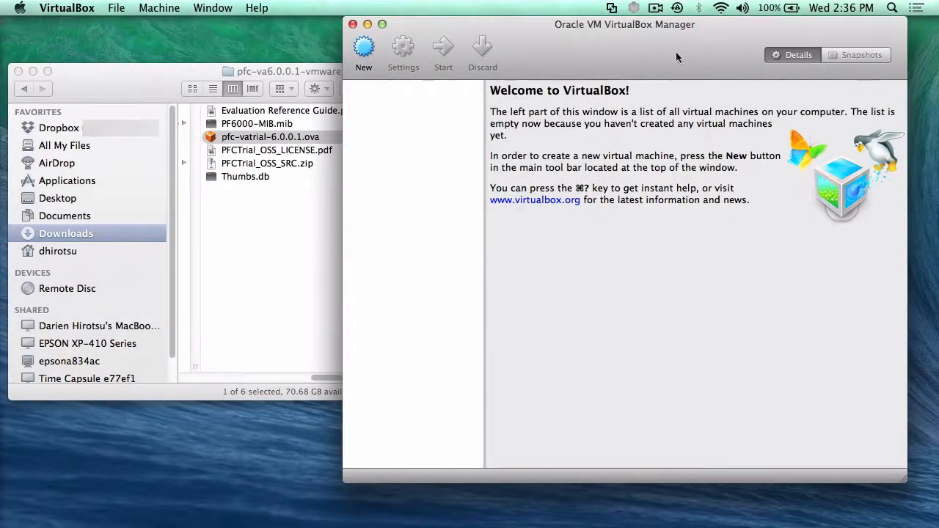
{"action": "left_click", "coordinate": [116, 8]}
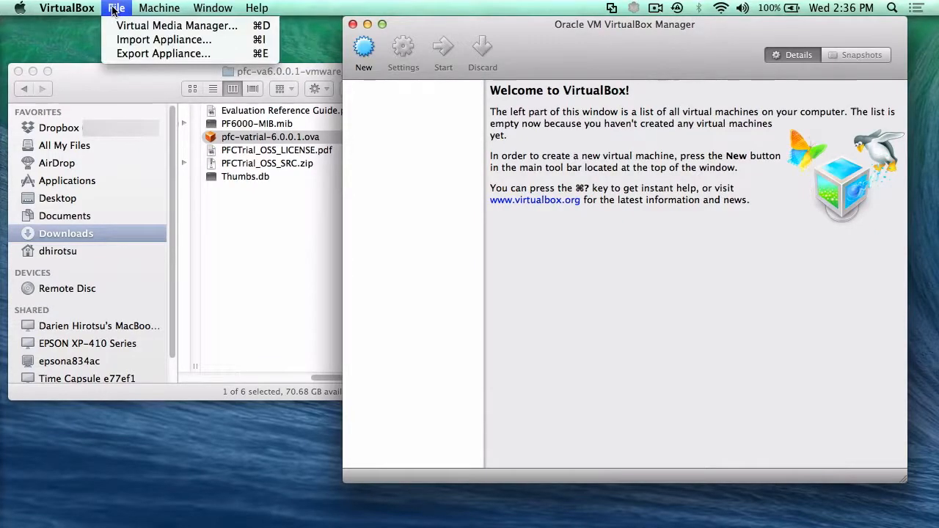
{"action": "left_click", "coordinate": [139, 42]}
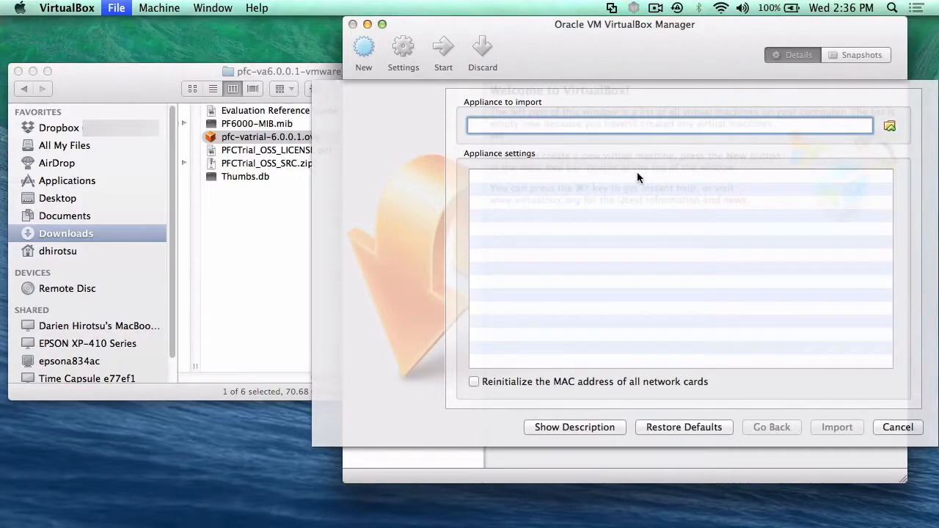
{"action": "left_click", "coordinate": [888, 125]}
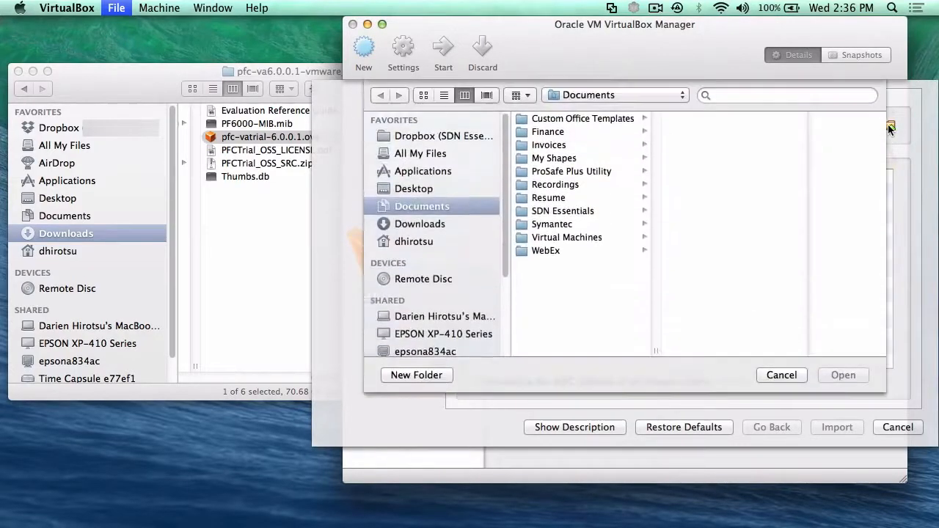
{"action": "left_click", "coordinate": [408, 225]}
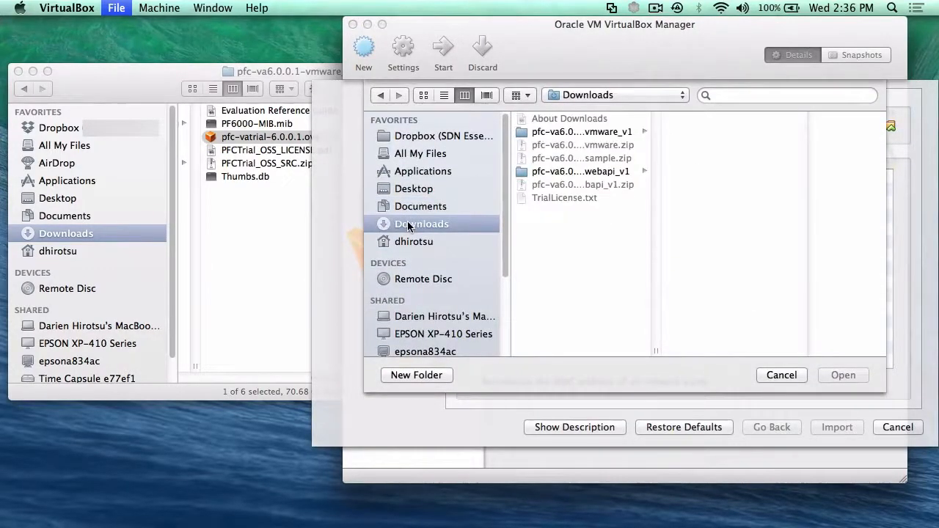
{"action": "left_click", "coordinate": [585, 133]}
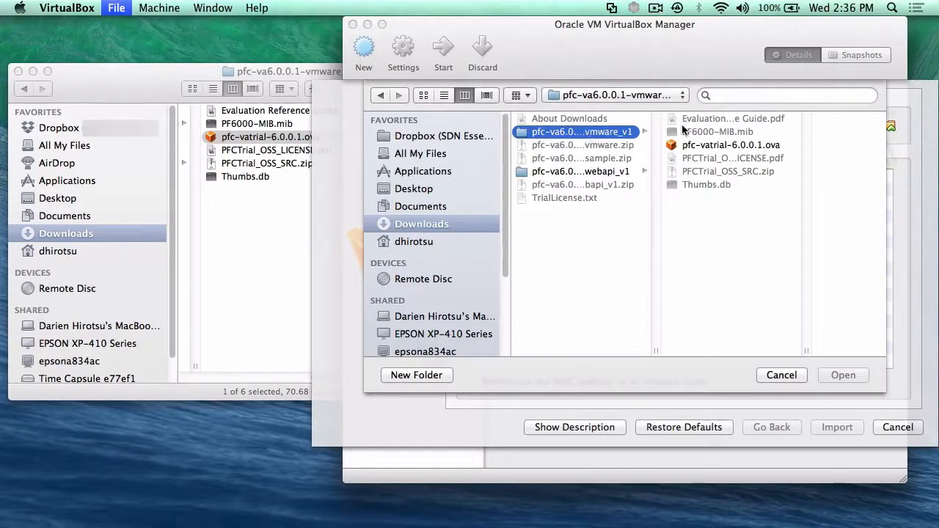
{"action": "left_click", "coordinate": [717, 145]}
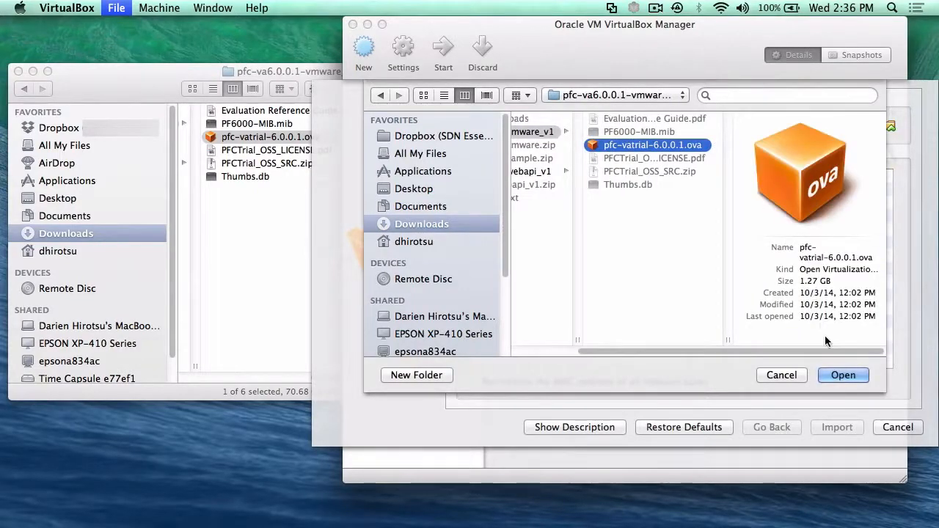
{"action": "key", "text": "Return"}
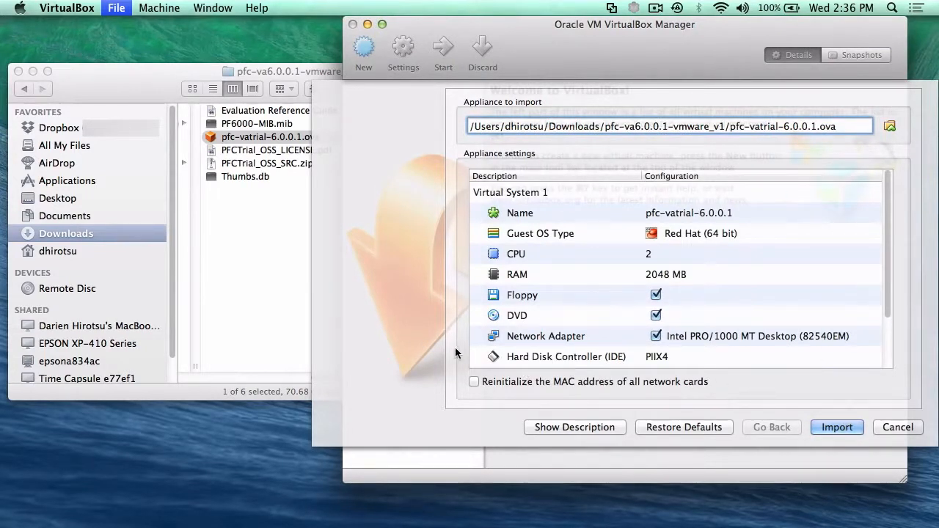
{"action": "left_click", "coordinate": [490, 383]}
{"action": "left_click", "coordinate": [836, 428]}
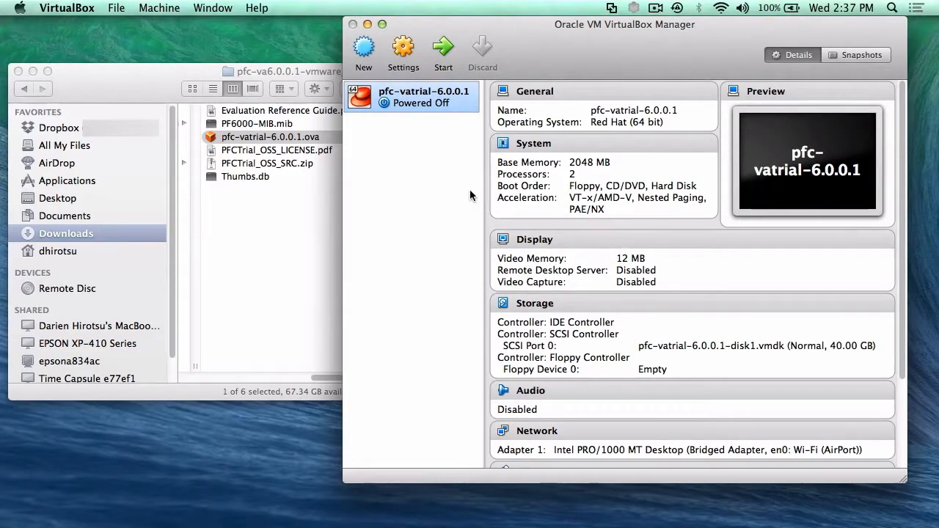
Step: Attach network Adapter 1 of the pfc-vatrial-6.0.0.1 virtual machine to Bridged Adapter and save the settings
{"action": "left_click", "coordinate": [439, 155]}
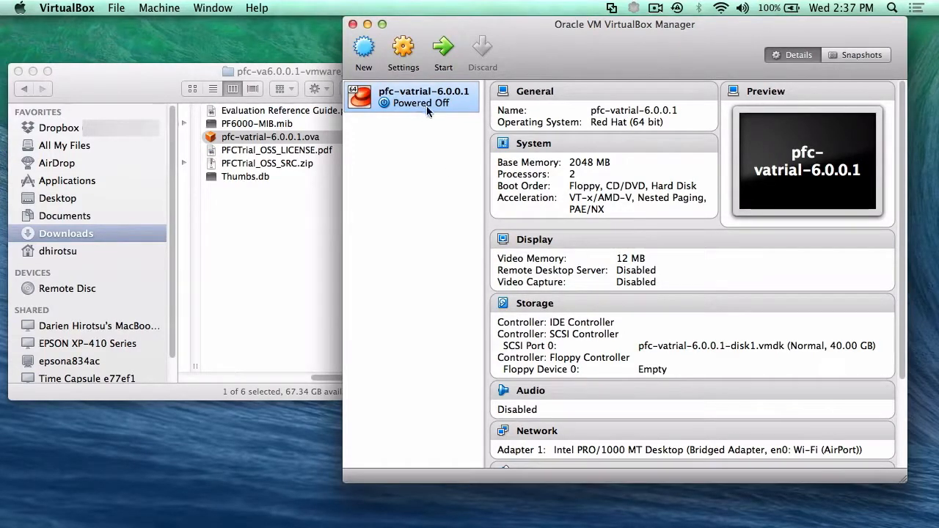
{"action": "left_click", "coordinate": [402, 57]}
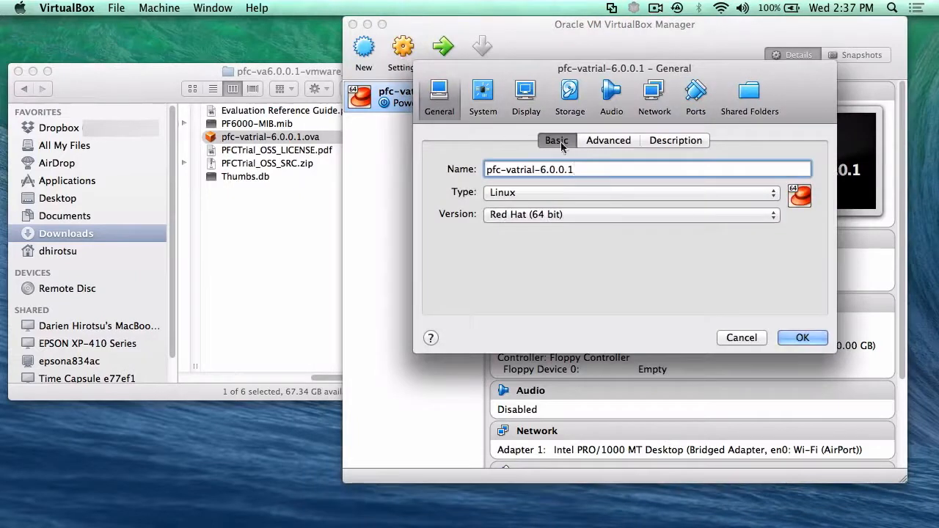
{"action": "left_click", "coordinate": [651, 101]}
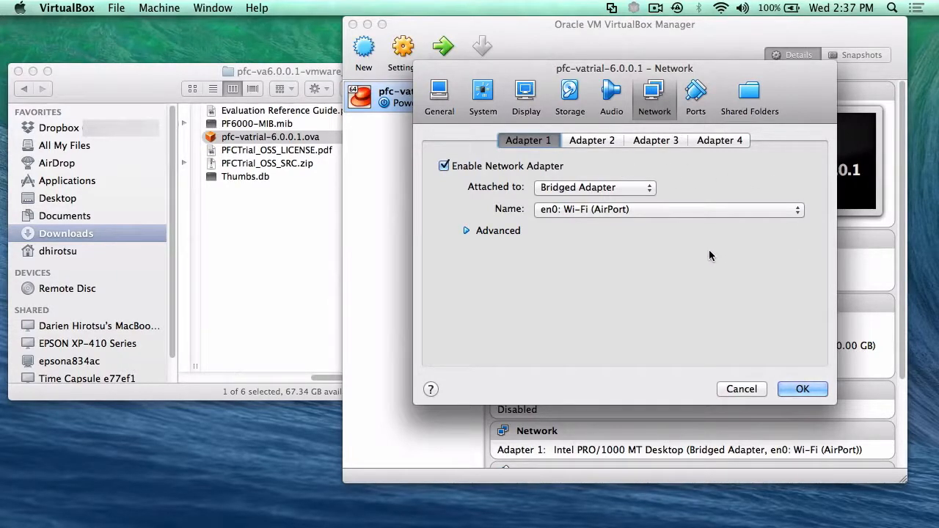
{"action": "left_click", "coordinate": [639, 190]}
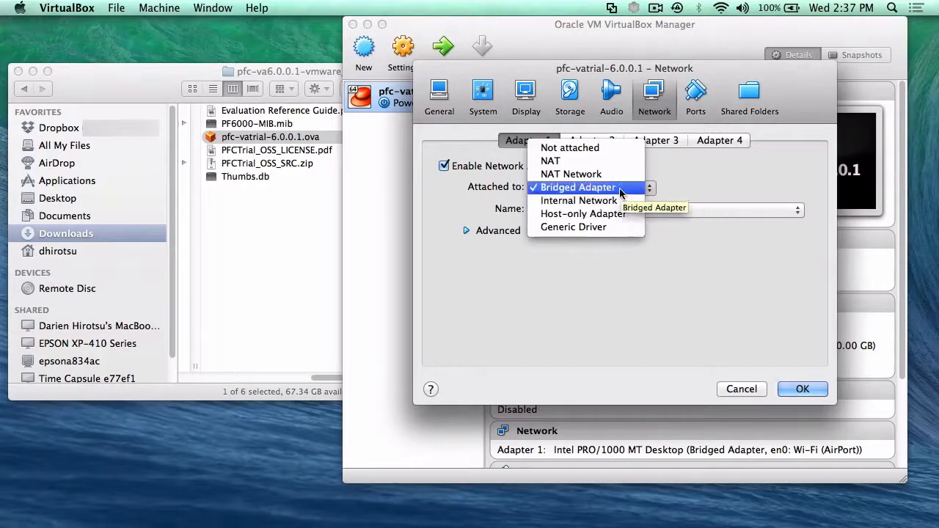
{"action": "left_click", "coordinate": [620, 187]}
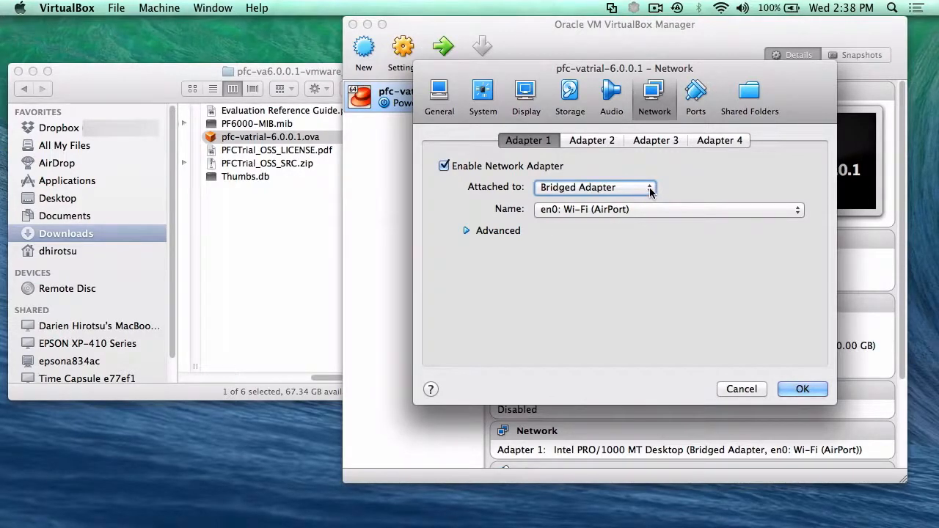
{"action": "left_click", "coordinate": [806, 389]}
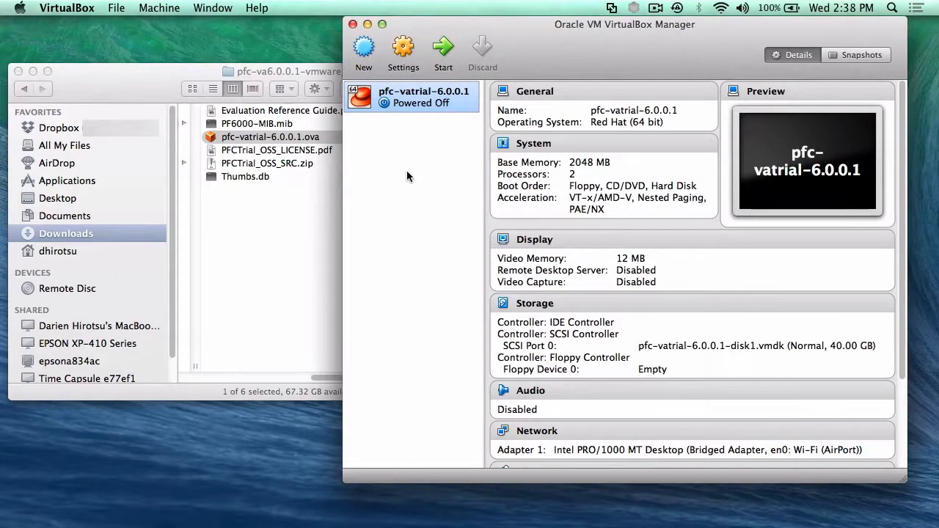
Step: Start the pfc-vatrial-6.0.0.1 virtual machine and activate its console at the login prompt
{"action": "double_click", "coordinate": [417, 105]}
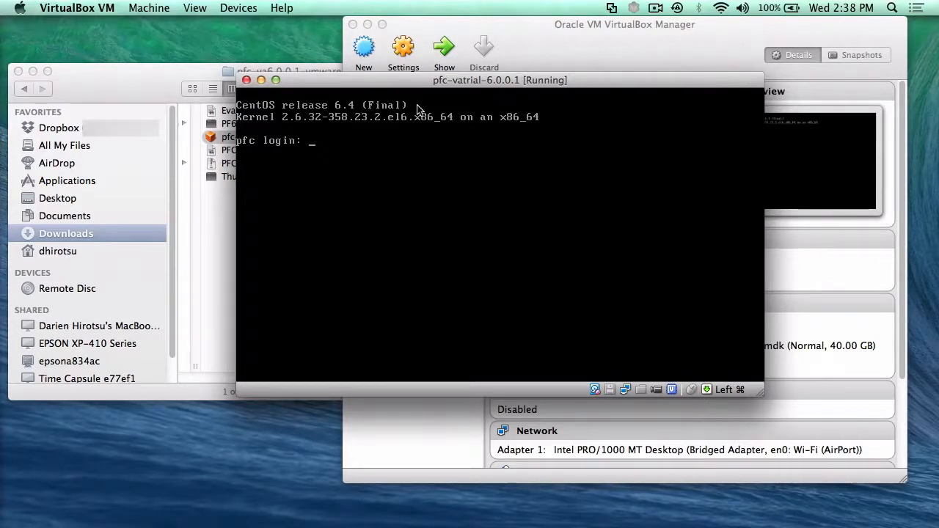
{"action": "left_click", "coordinate": [441, 146]}
{"action": "key", "text": "Return"}
{"action": "key", "text": "Return"}
{"action": "key", "text": "Return"}
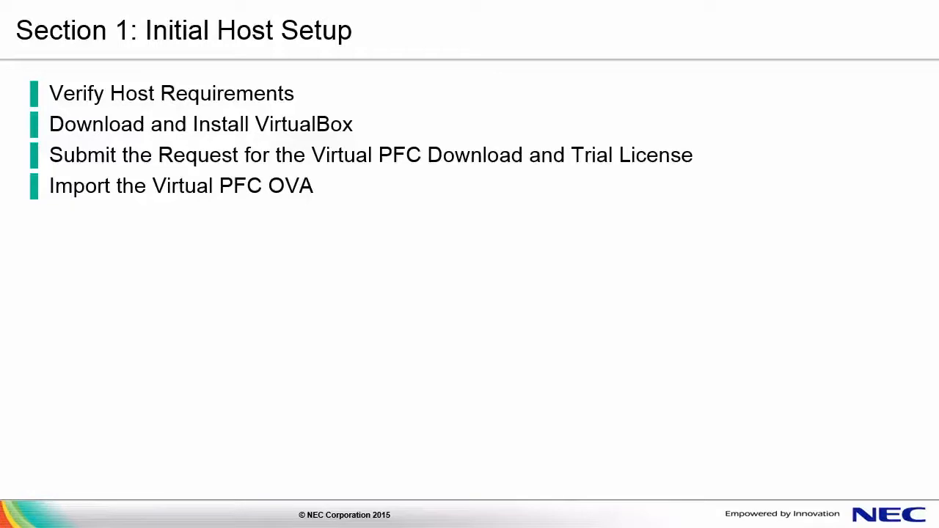